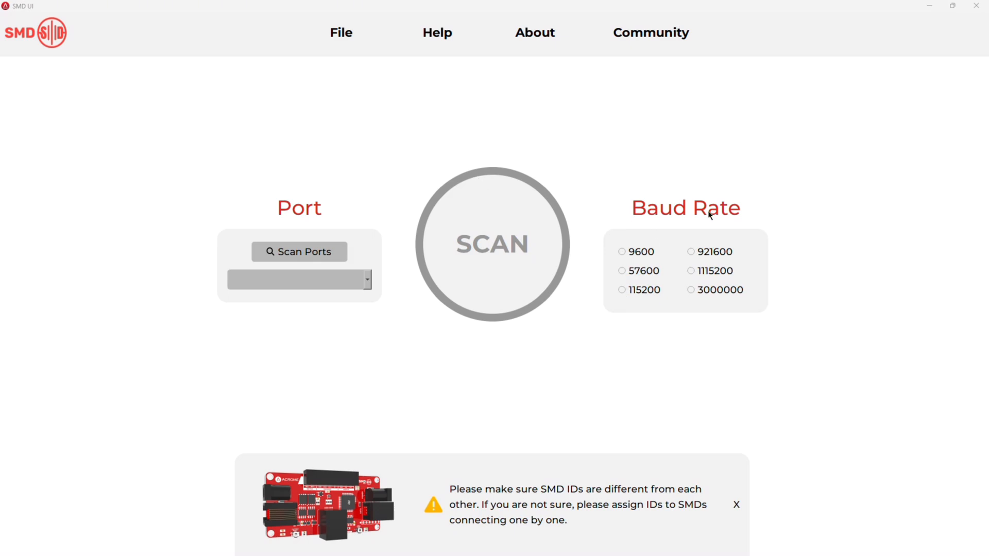
- Select port COM6 and a baud rate of 115200, and scan for connected SMD boards
{"action": "left_click", "coordinate": [637, 291]}
{"action": "left_click", "coordinate": [287, 252]}
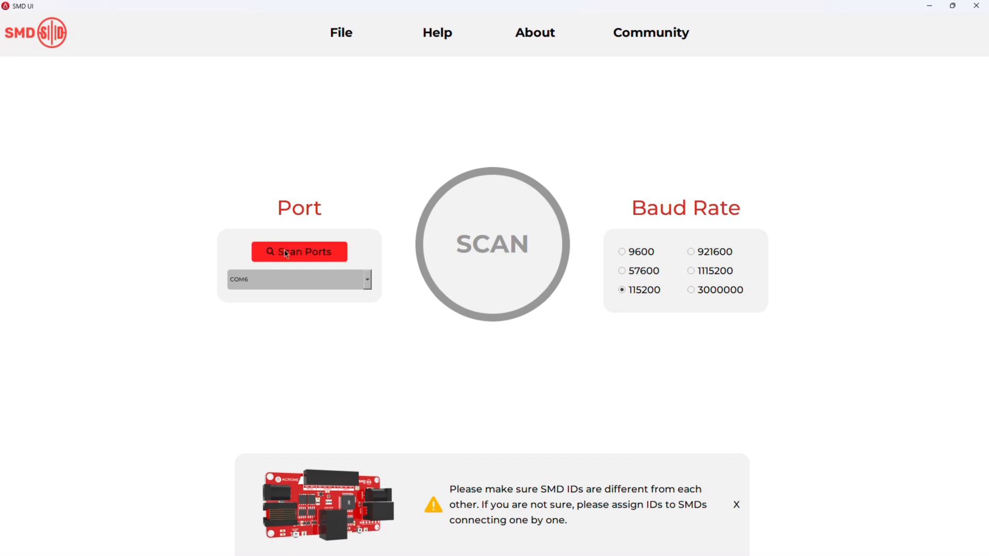
{"action": "left_click", "coordinate": [246, 281]}
{"action": "left_click", "coordinate": [261, 279]}
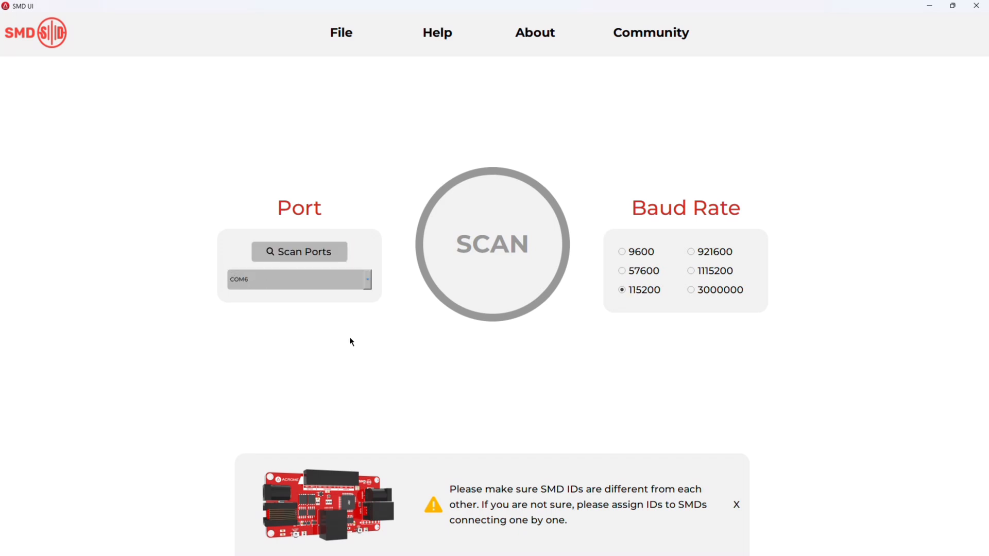
{"action": "left_click", "coordinate": [498, 254]}
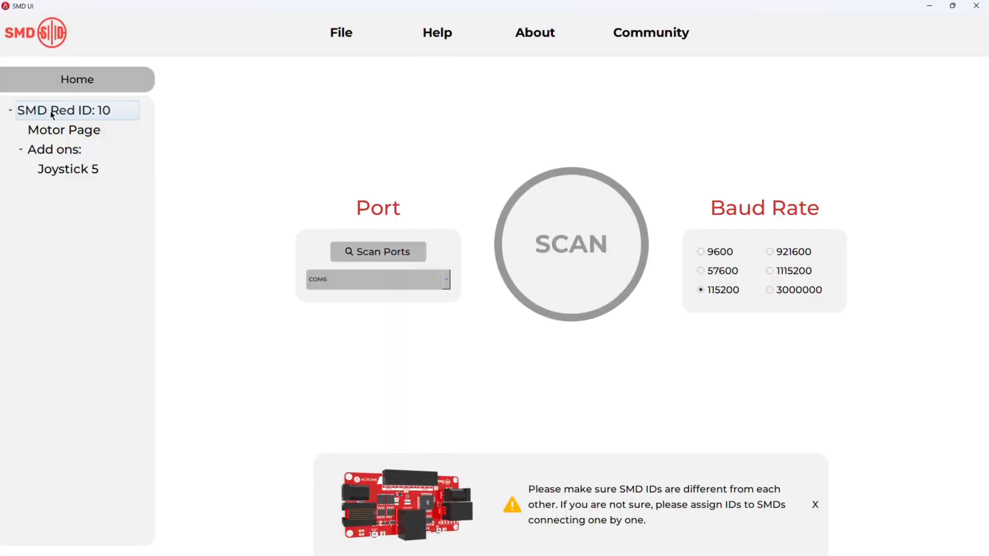
- Assign ID 1 to the SMD Red board while keeping its baud rate at 115200
{"action": "left_click", "coordinate": [52, 150]}
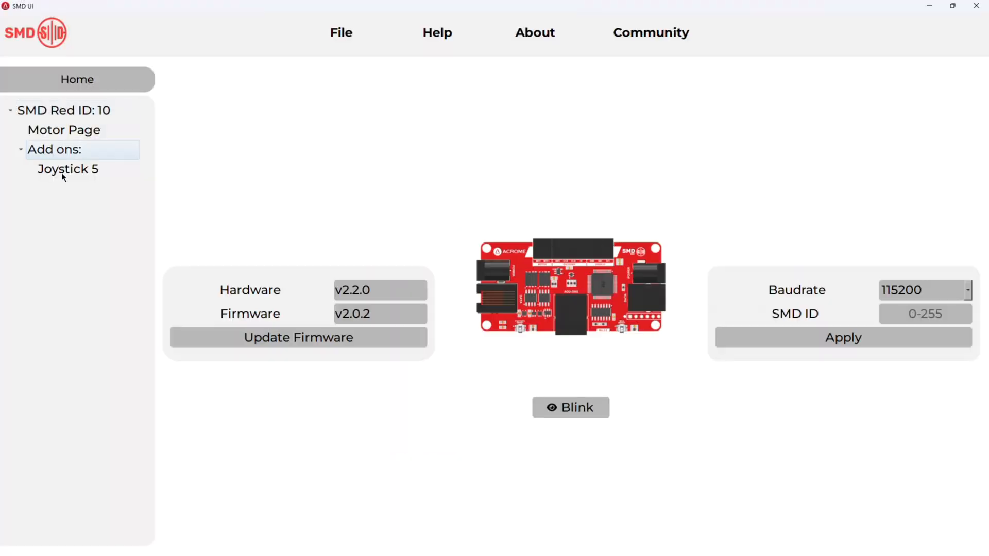
{"action": "left_click", "coordinate": [65, 112]}
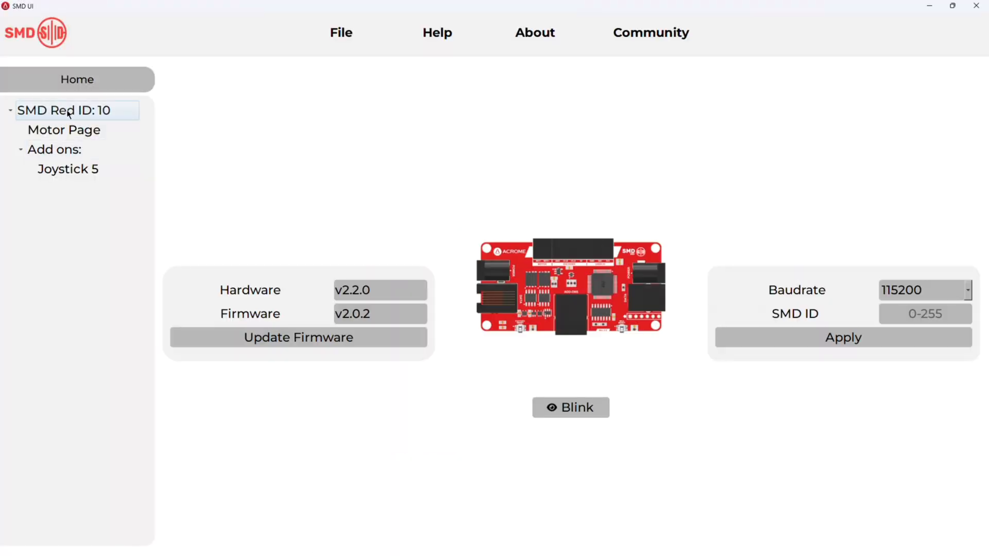
{"action": "left_click", "coordinate": [937, 312]}
{"action": "type", "text": "1"}
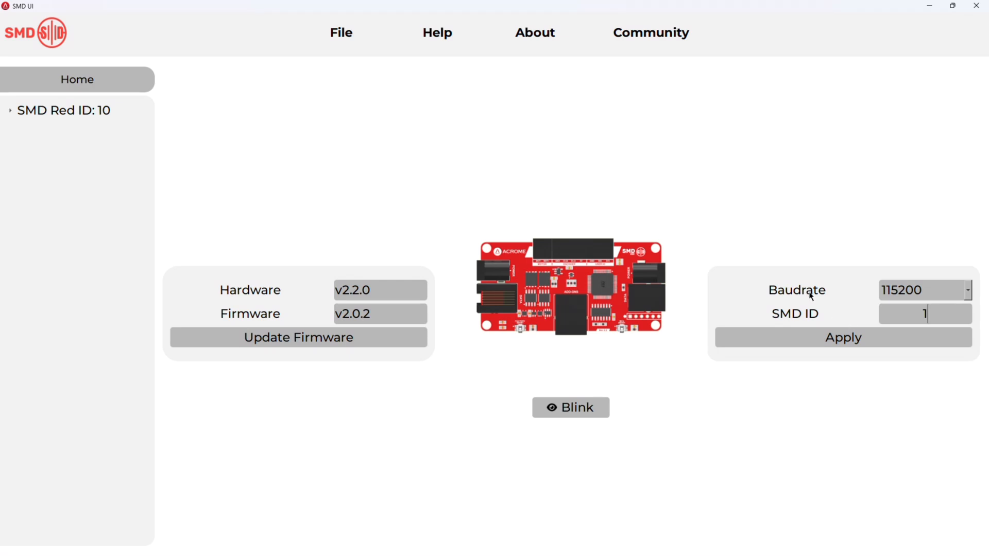
{"action": "left_click", "coordinate": [926, 299]}
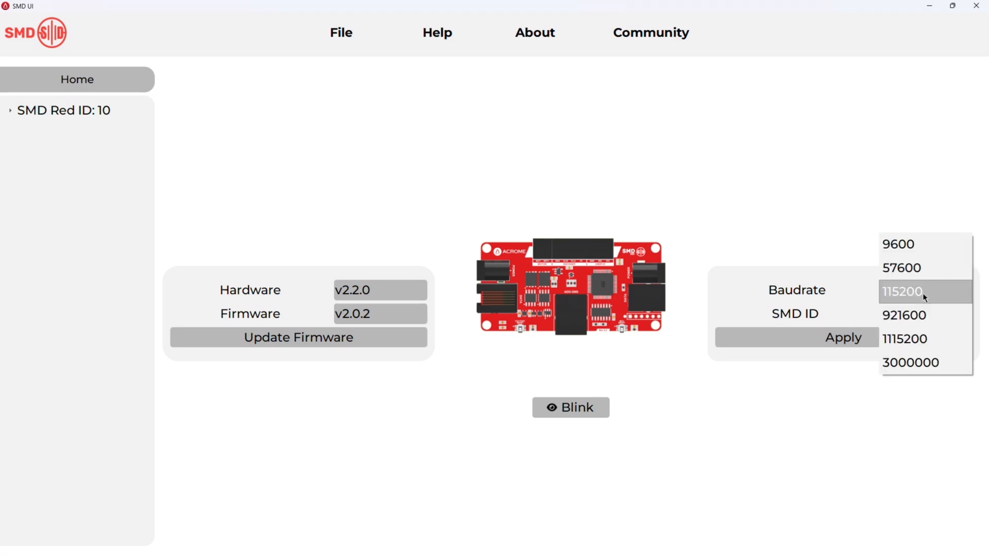
{"action": "left_click", "coordinate": [925, 297]}
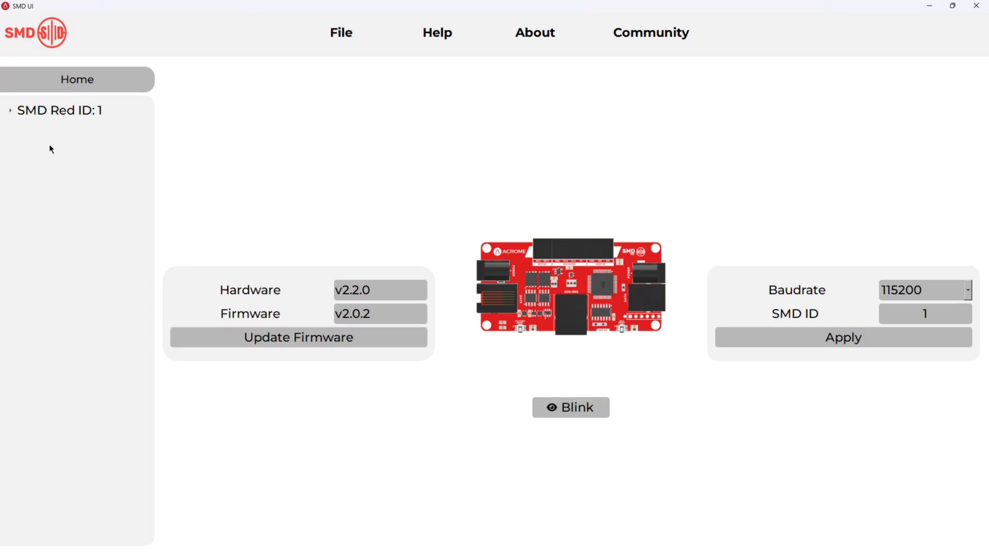
- Autotune the motor connected to SMD Red ID 1 with a CPR of 6533 and an RPM of 100
{"action": "left_click", "coordinate": [10, 112]}
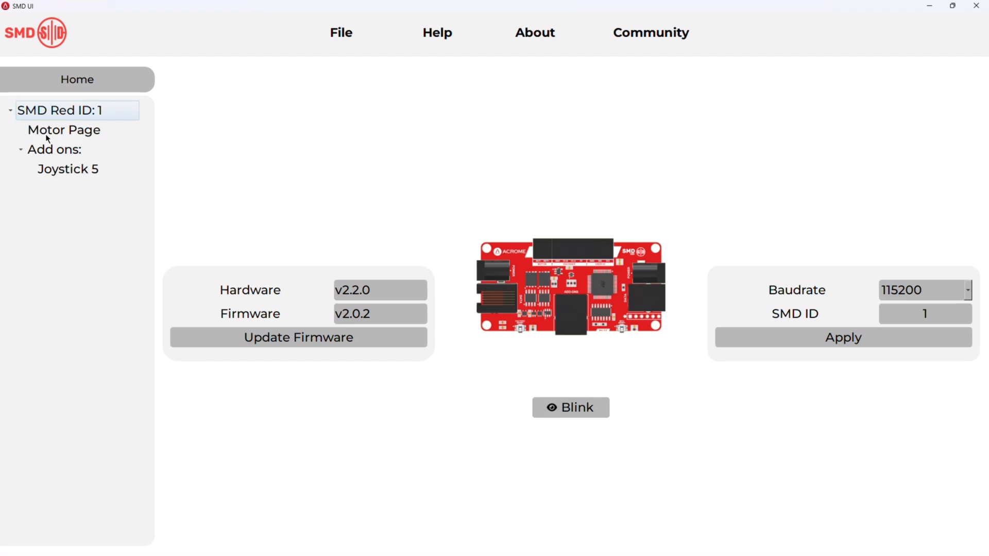
{"action": "left_click", "coordinate": [47, 135]}
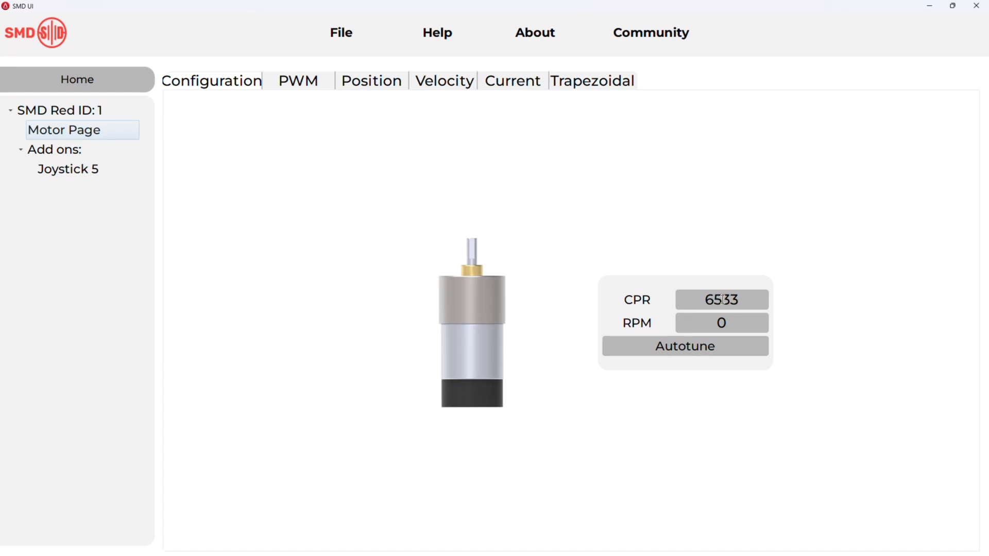
{"action": "left_click", "coordinate": [711, 325]}
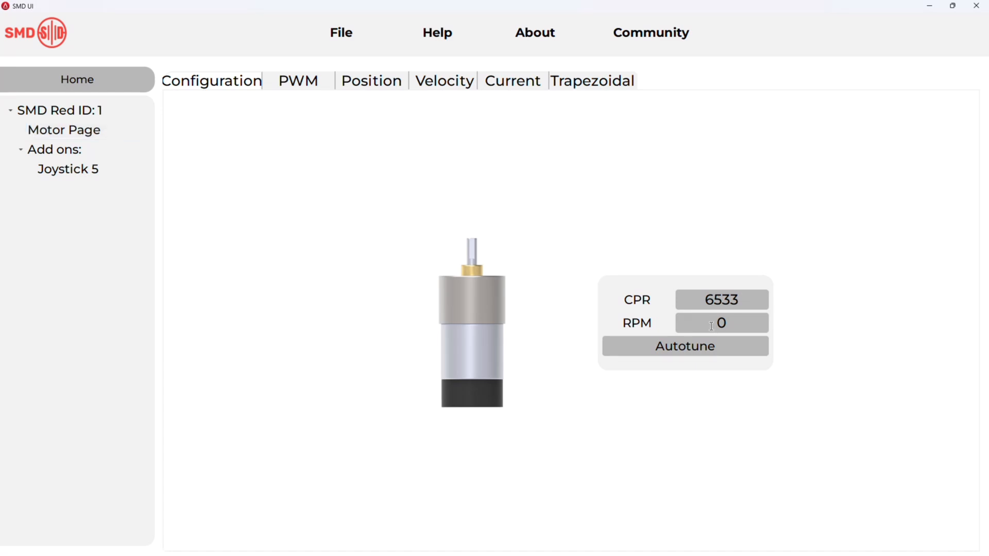
{"action": "type", "text": "100"}
{"action": "left_click", "coordinate": [707, 351]}
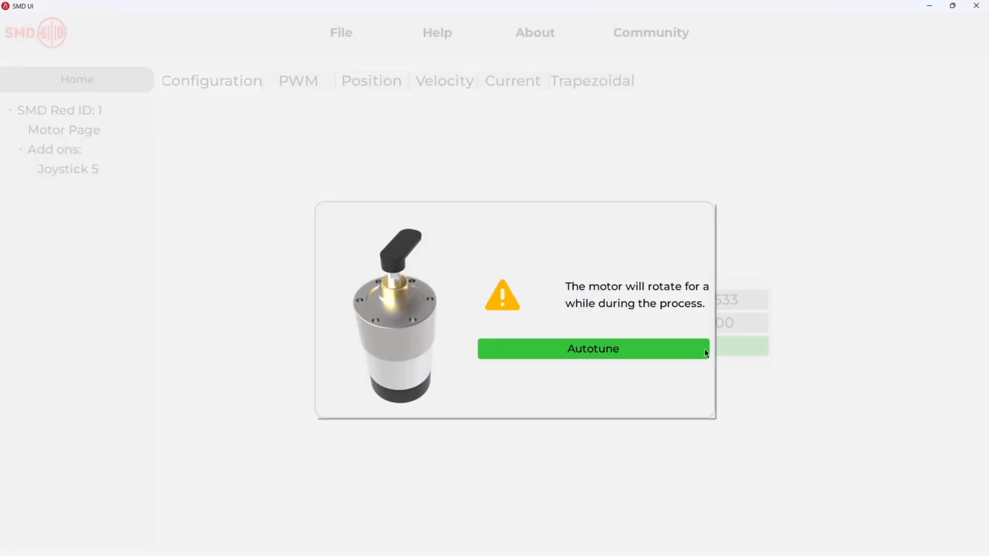
{"action": "left_click", "coordinate": [607, 349]}
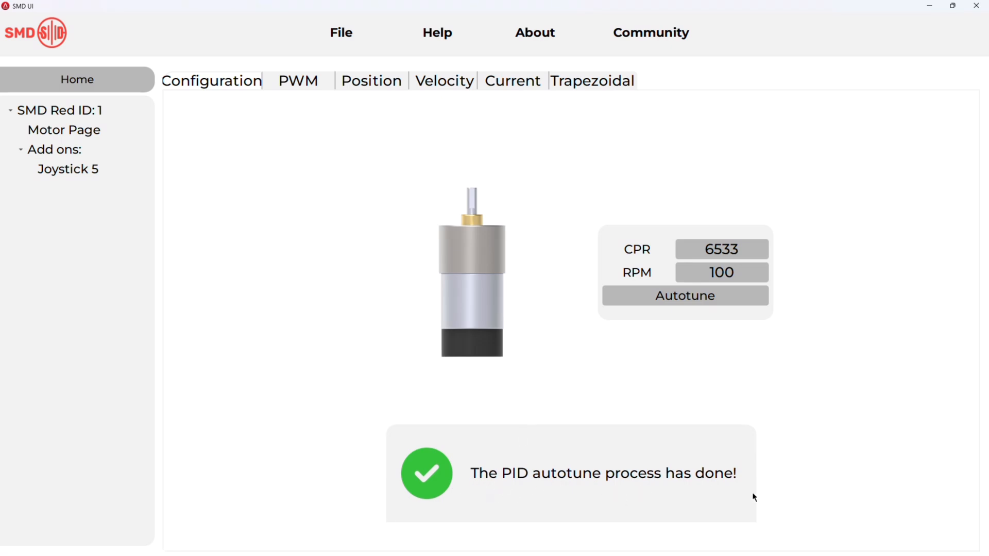
- Test the motor in PWM control by raising the value to the maximum of 100 and returning it to 0
{"action": "left_click", "coordinate": [306, 87]}
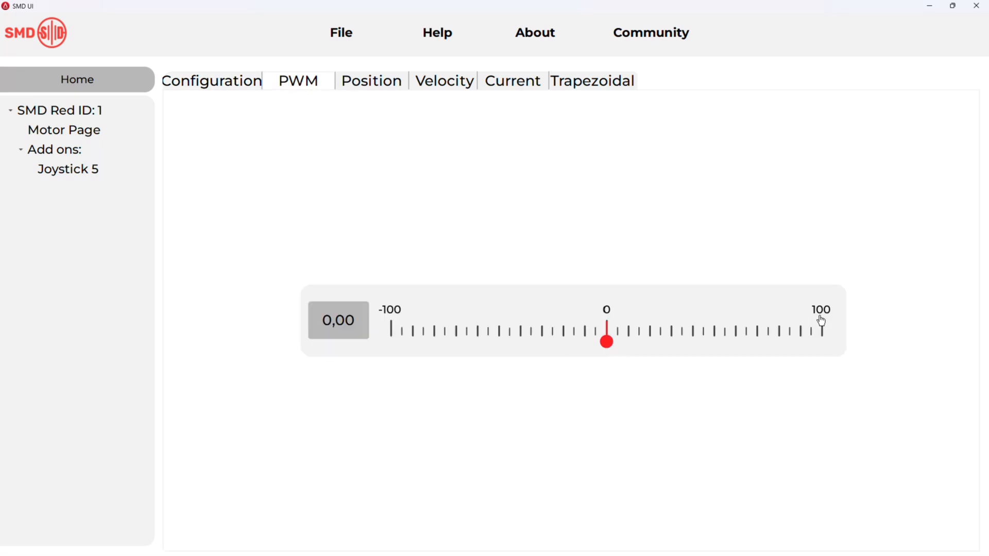
{"action": "left_click_drag", "start_coordinate": [596, 348], "coordinate": [841, 358]}
{"action": "left_click_drag", "start_coordinate": [356, 323], "coordinate": [332, 322]}
{"action": "type", "text": "0"}
- Run the motor in position control with a setpoint of 70°
{"action": "left_click", "coordinate": [362, 85]}
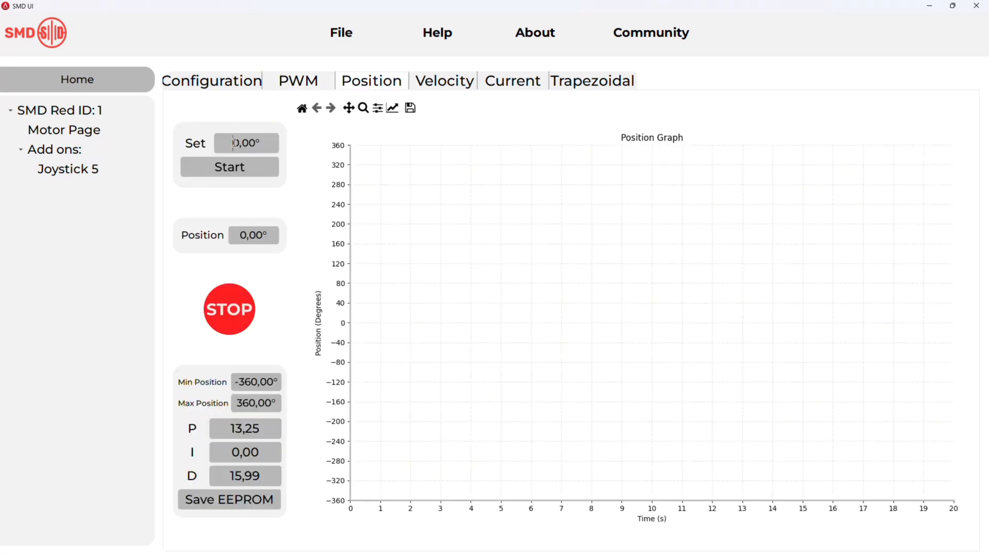
{"action": "left_click", "coordinate": [238, 164]}
{"action": "type", "text": "7"}
{"action": "left_click", "coordinate": [255, 162]}
{"action": "left_click", "coordinate": [219, 174]}
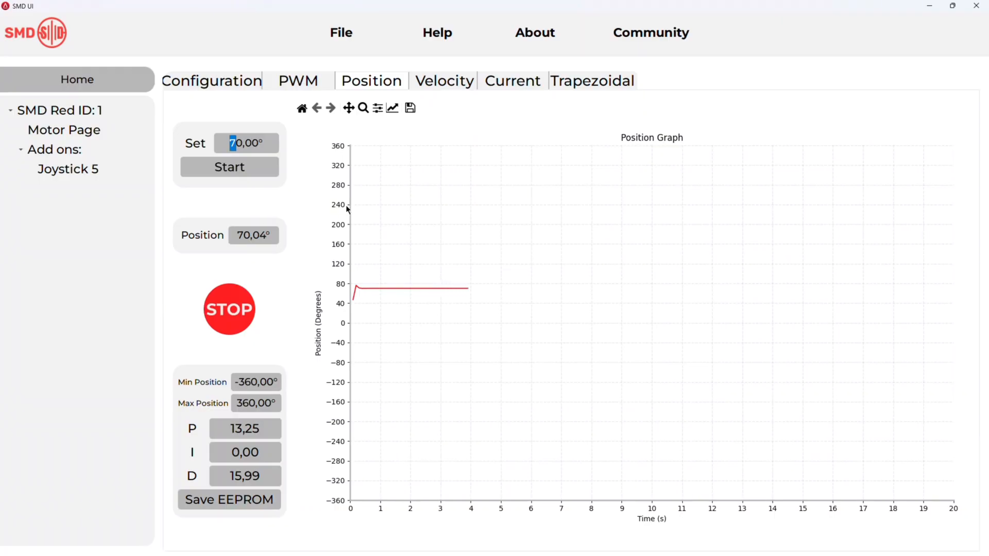
- Move the motor to a position setpoint of 240° and save the position control settings to EEPROM
{"action": "type", "text": "24"}
{"action": "left_click", "coordinate": [244, 177]}
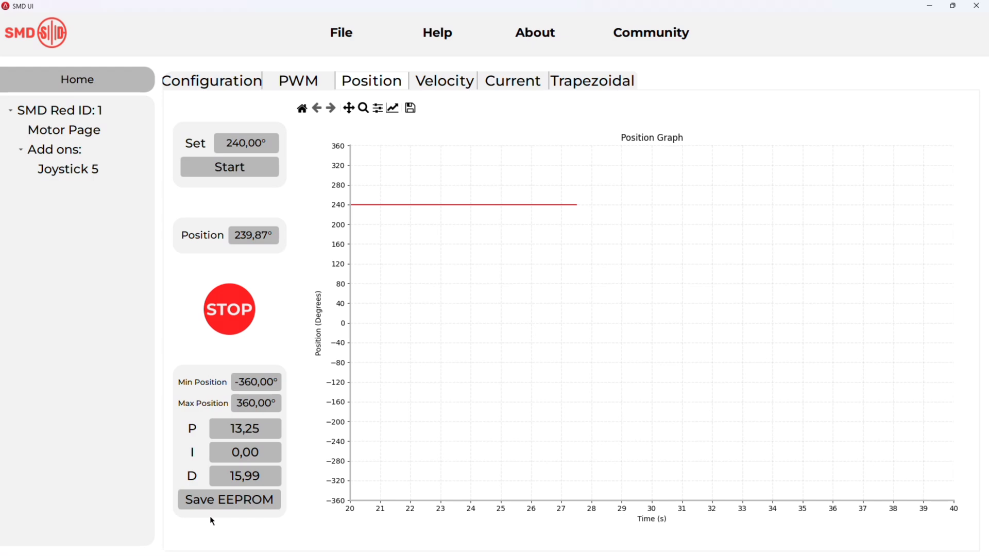
{"action": "left_click", "coordinate": [205, 502]}
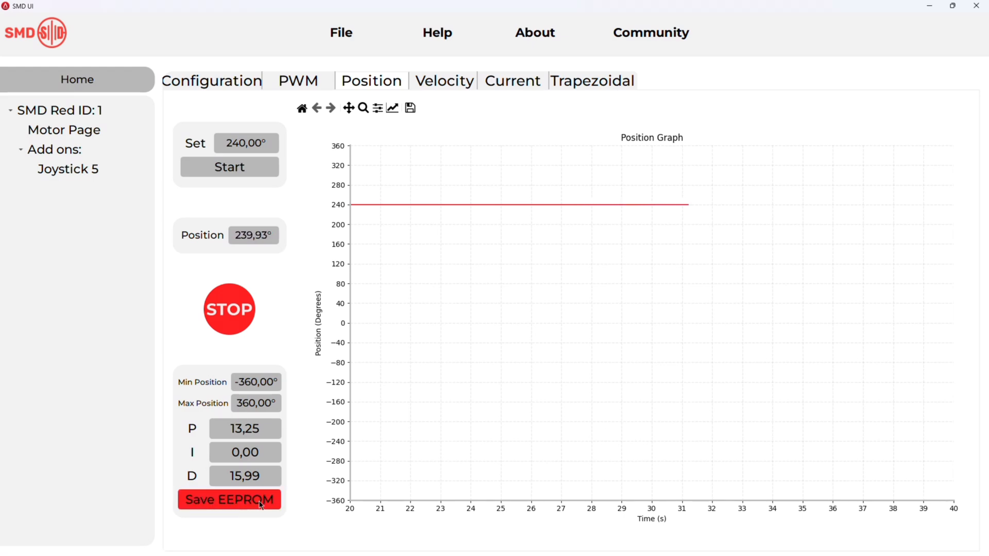
- Run the motor in velocity control with a setpoint of 50 RPM
{"action": "left_click", "coordinate": [446, 81]}
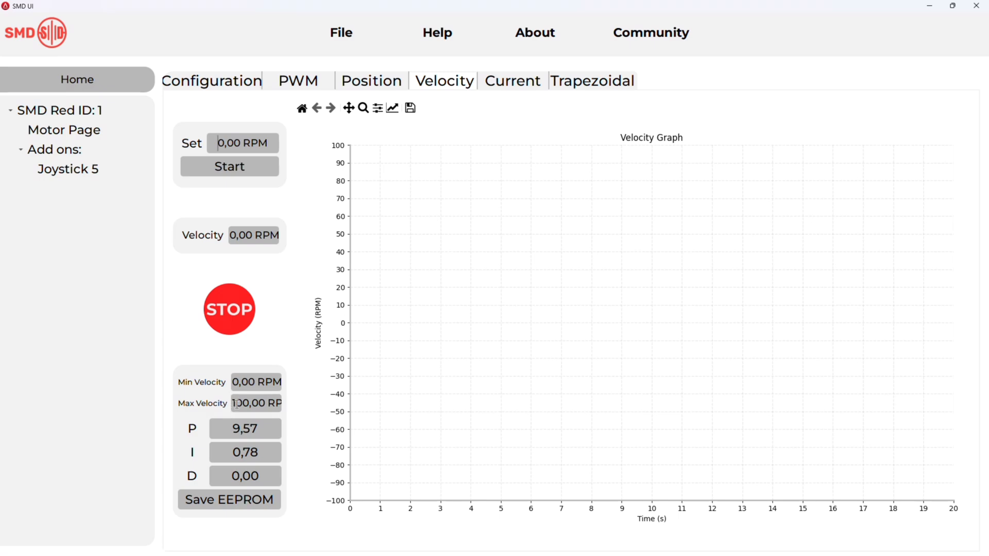
{"action": "type", "text": "5"}
{"action": "left_click", "coordinate": [259, 173]}
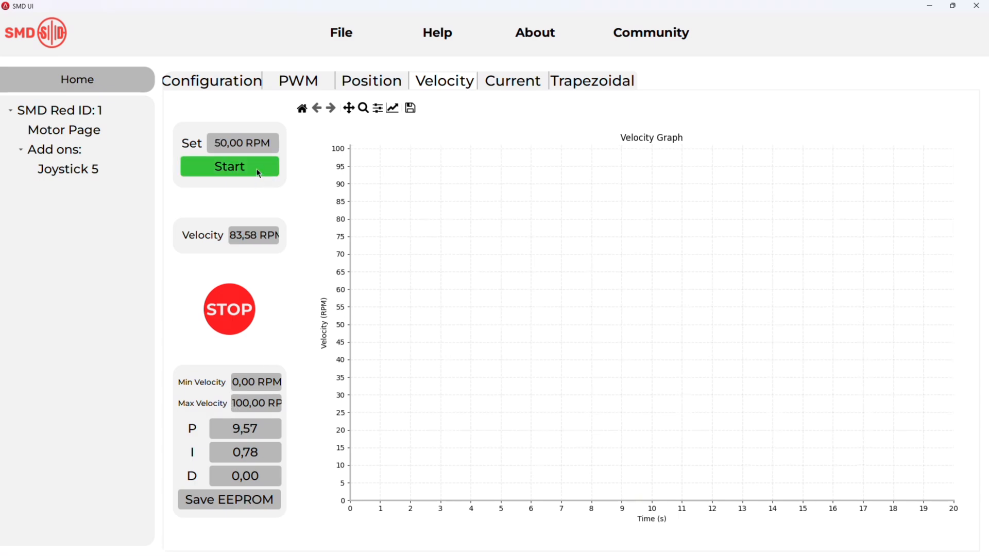